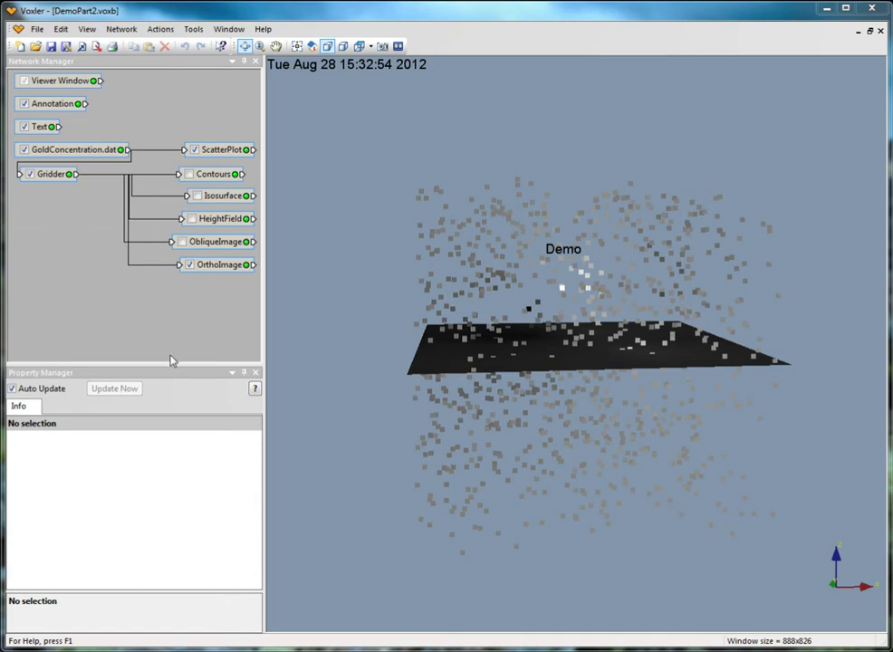
Hide the OrthoImage slice and add a FaceRender fed by the Gridder
click(190, 266)
click(43, 175)
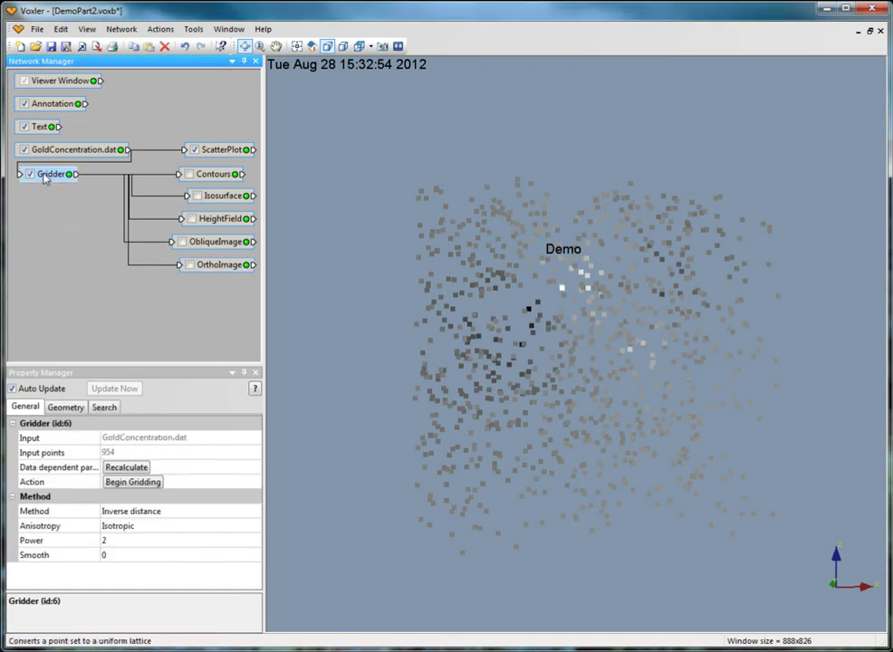
click(121, 28)
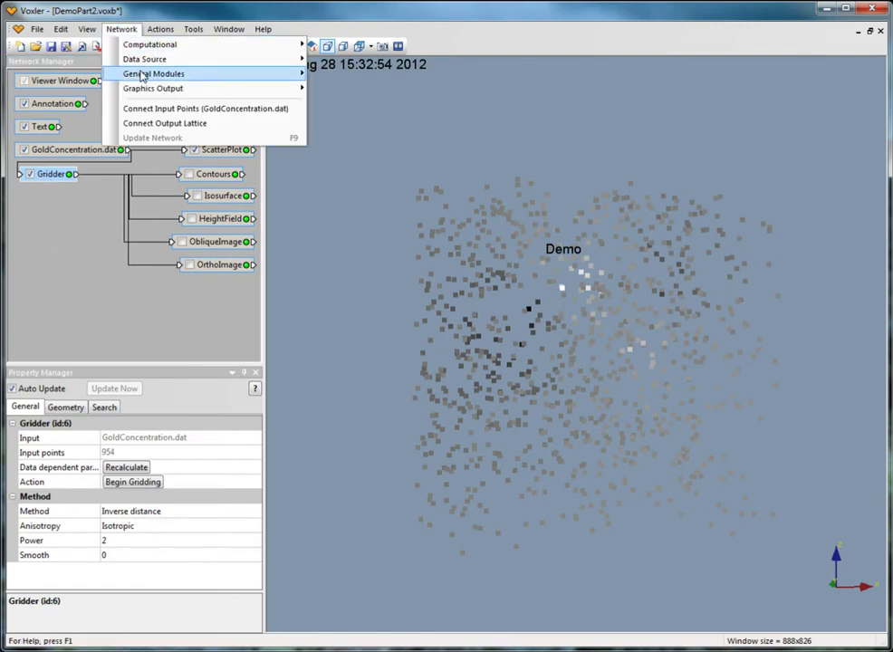
mouse_move(145, 91)
click(351, 163)
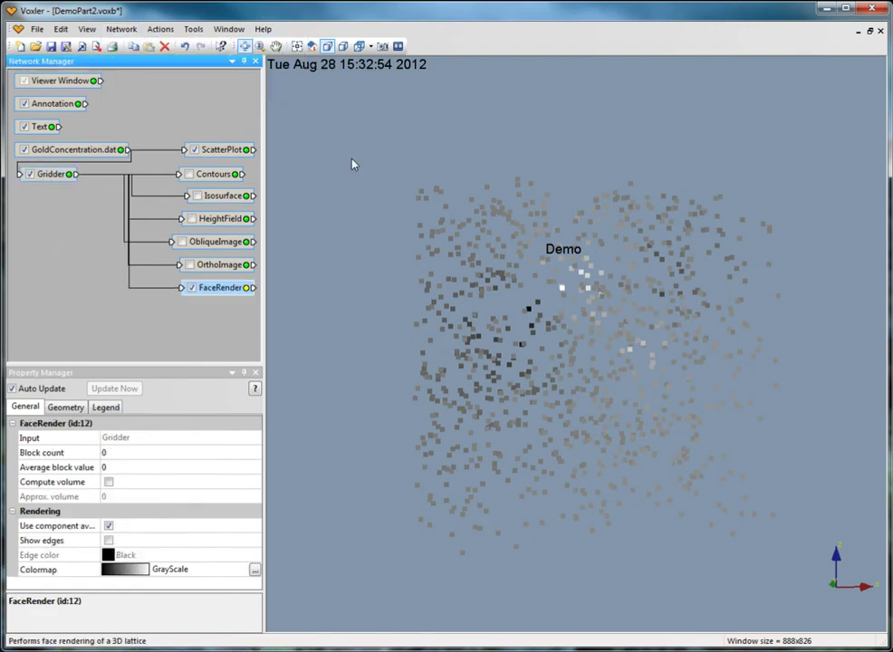
Colour the FaceRender with the ChromaDepth colormap and orbit the cube to show its top and side
click(161, 569)
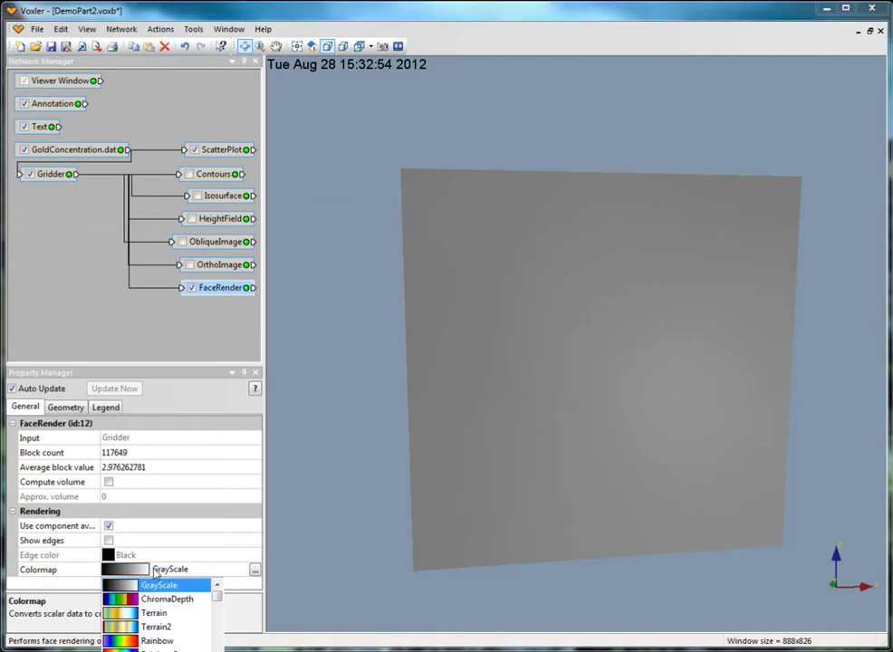
click(157, 599)
drag(657, 187, 389, 231)
drag(724, 344, 549, 364)
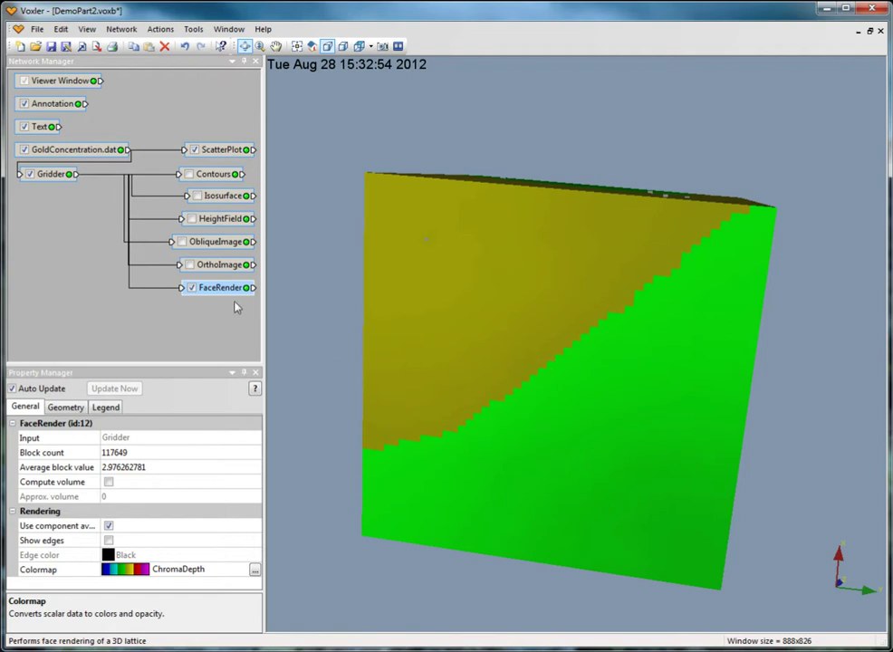
Hide the FaceRender cube and add a VolRender fed by the Gridder
click(191, 287)
click(64, 174)
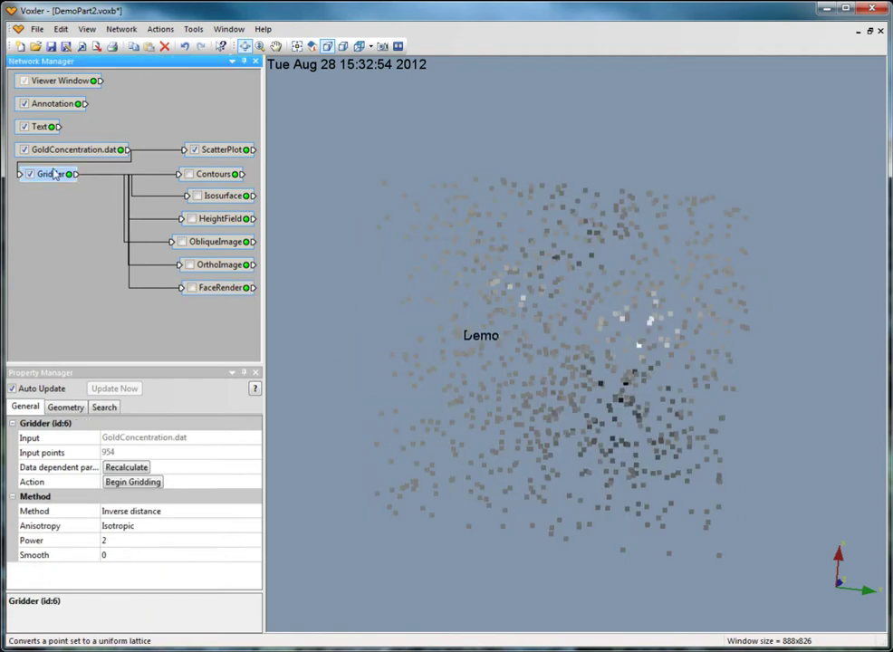
click(121, 29)
mouse_move(250, 94)
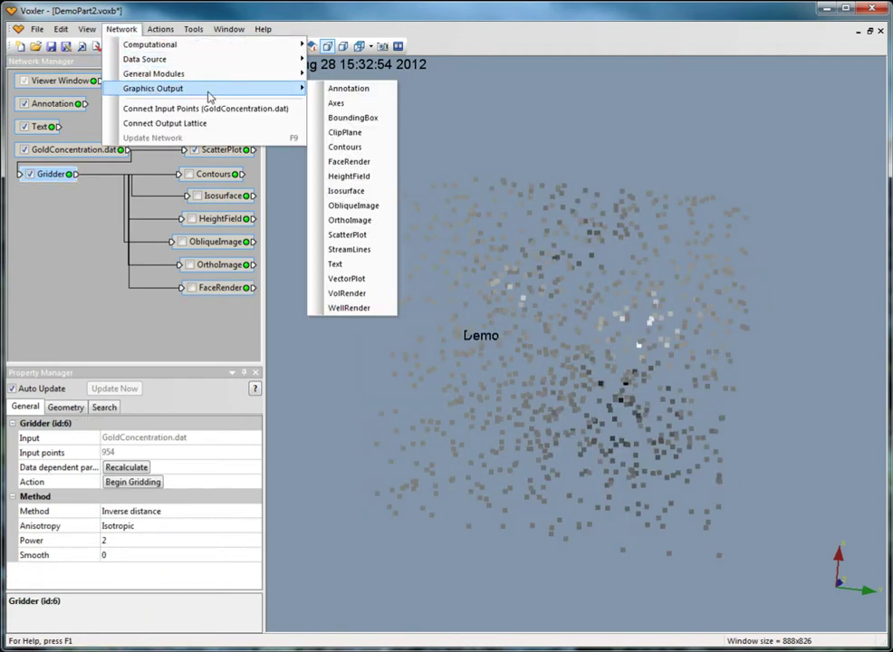
click(357, 296)
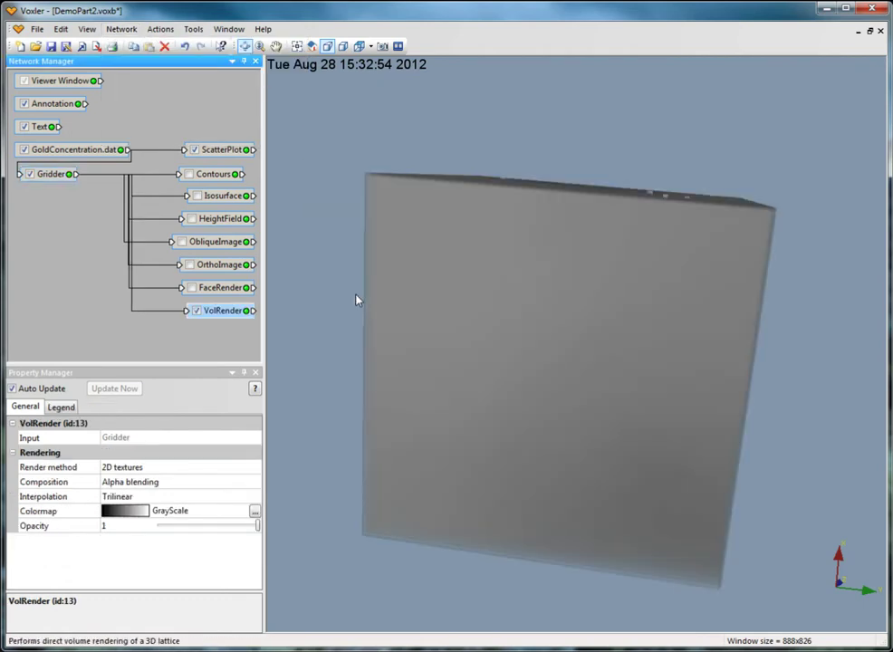
Set the VolRender colormap to ChromaDepth and orbit until the cyan core and top face show
click(136, 512)
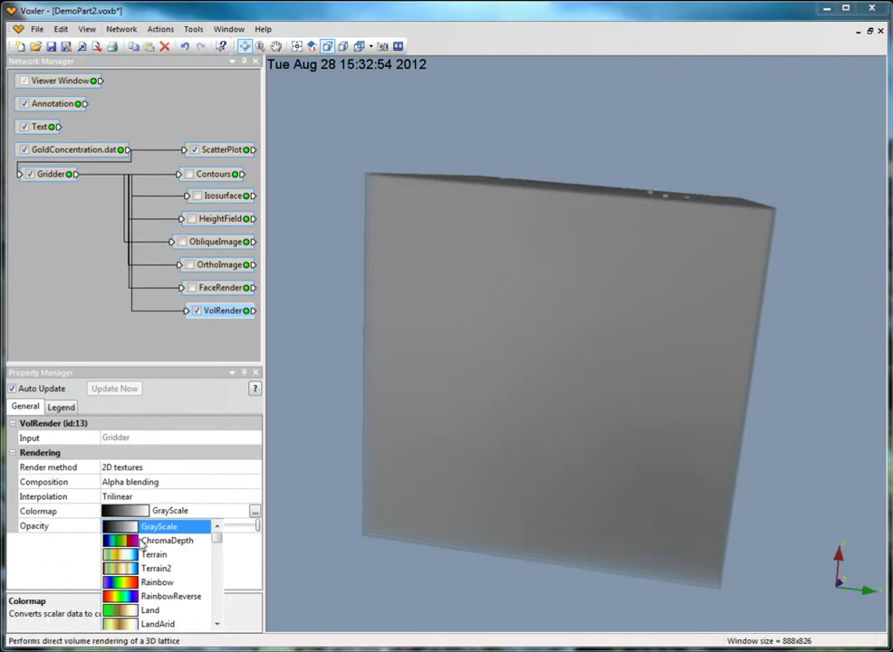
click(154, 539)
drag(644, 546, 468, 202)
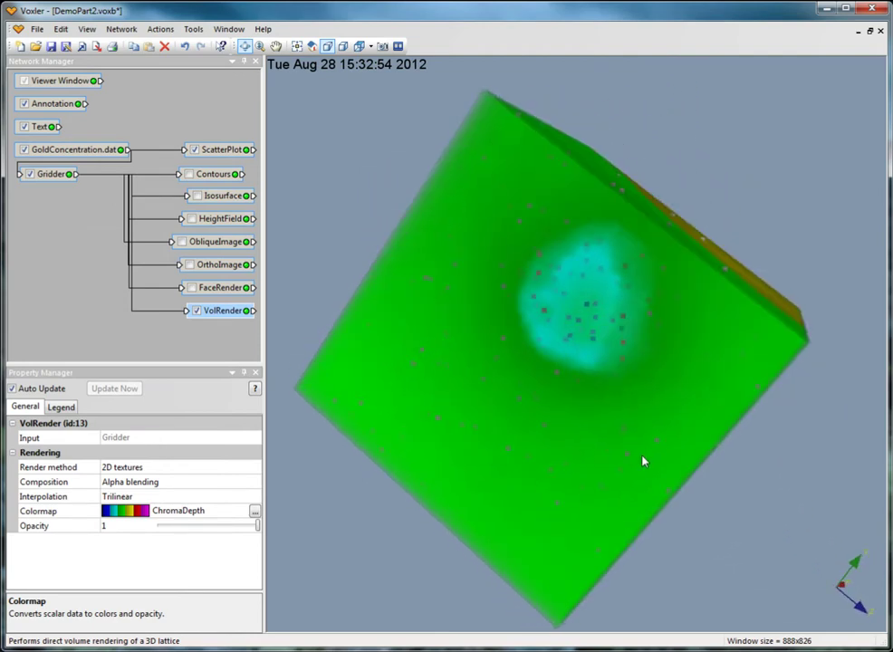
drag(631, 462, 554, 273)
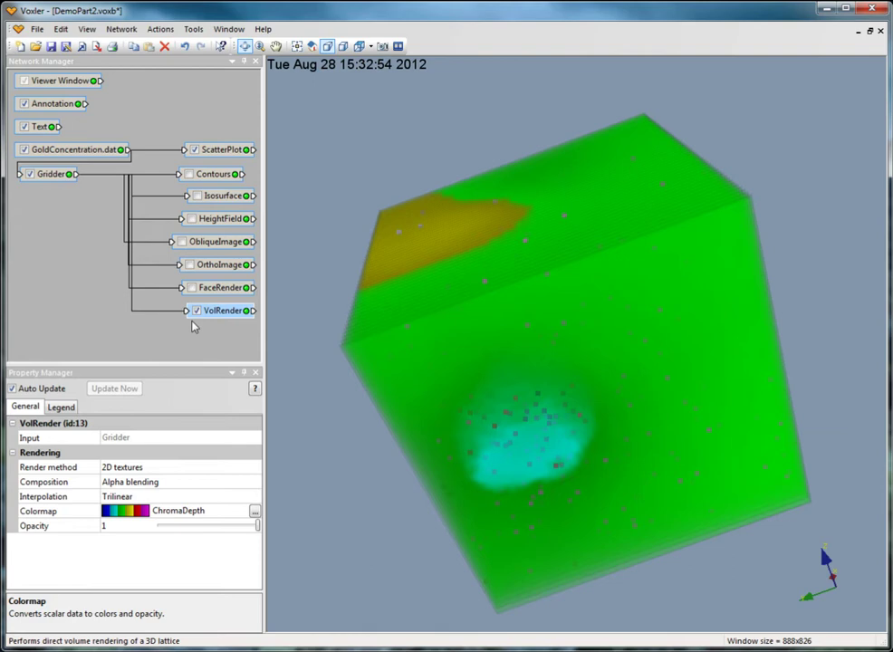
Start a new untitled project, answering the save prompt
click(36, 29)
click(61, 45)
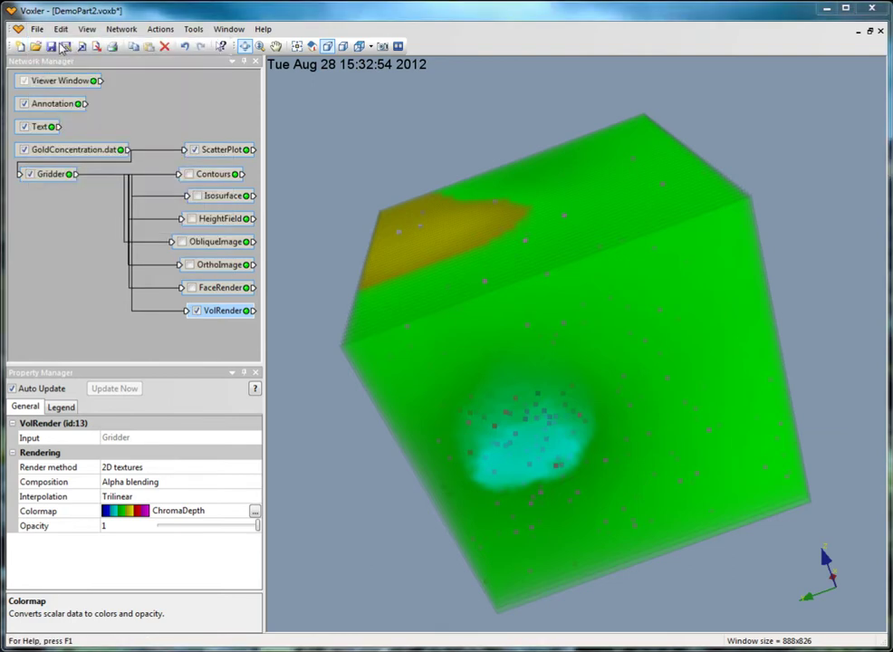
click(444, 362)
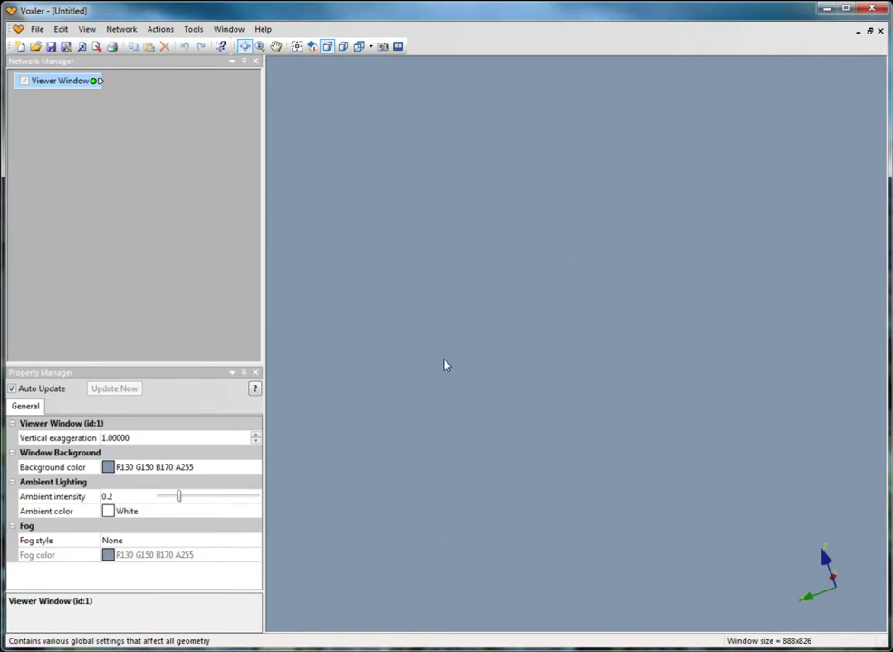
Add a TestLattice data source with its Function set to Vector vortex, leaving it selected
click(121, 29)
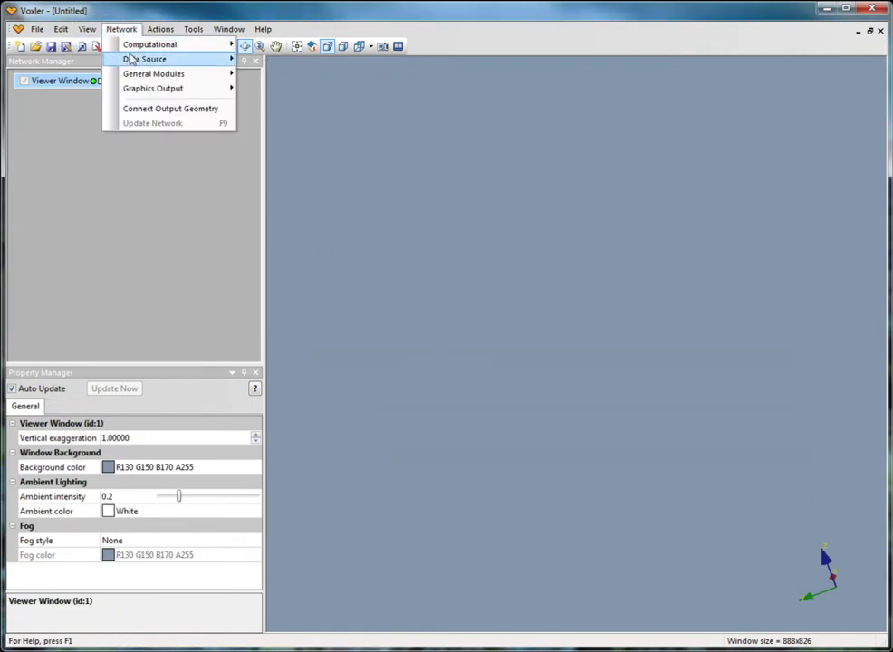
mouse_move(215, 65)
click(289, 74)
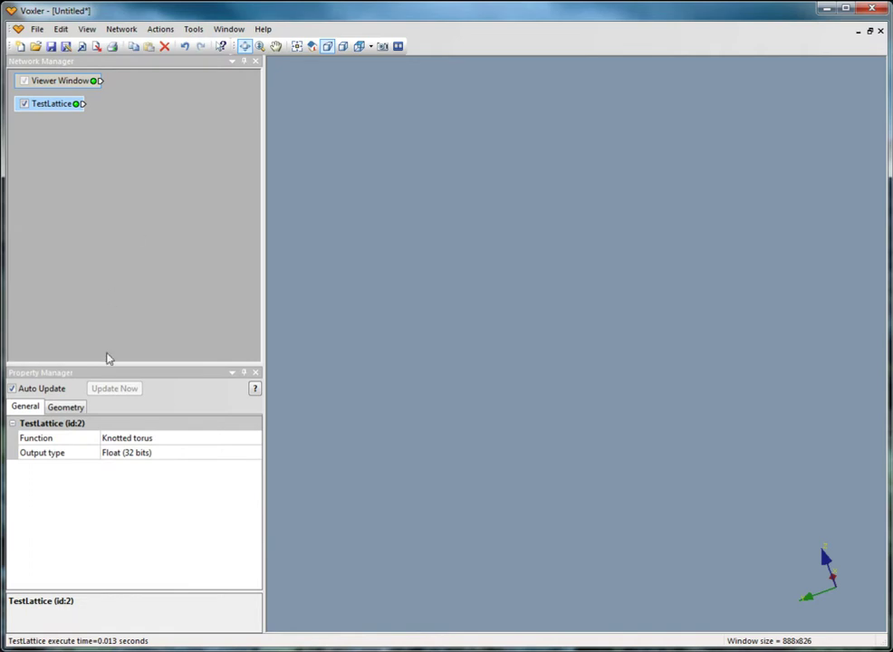
click(134, 441)
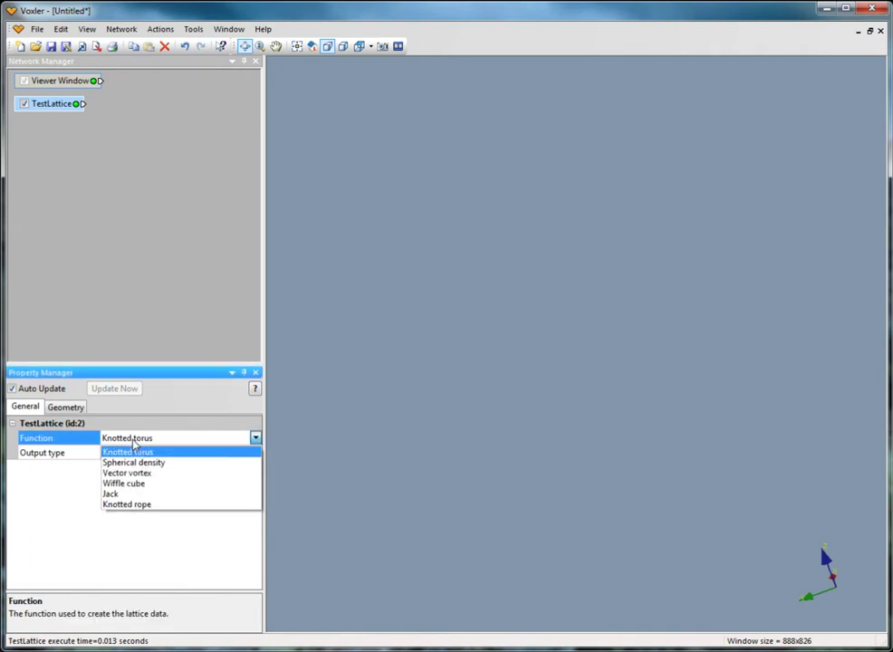
click(141, 472)
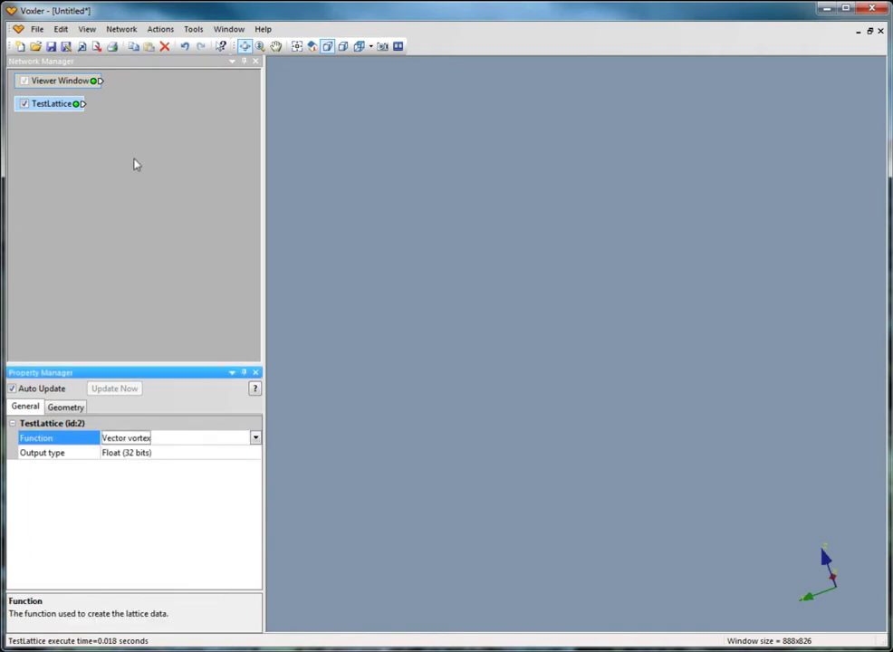
click(134, 164)
click(72, 109)
click(121, 29)
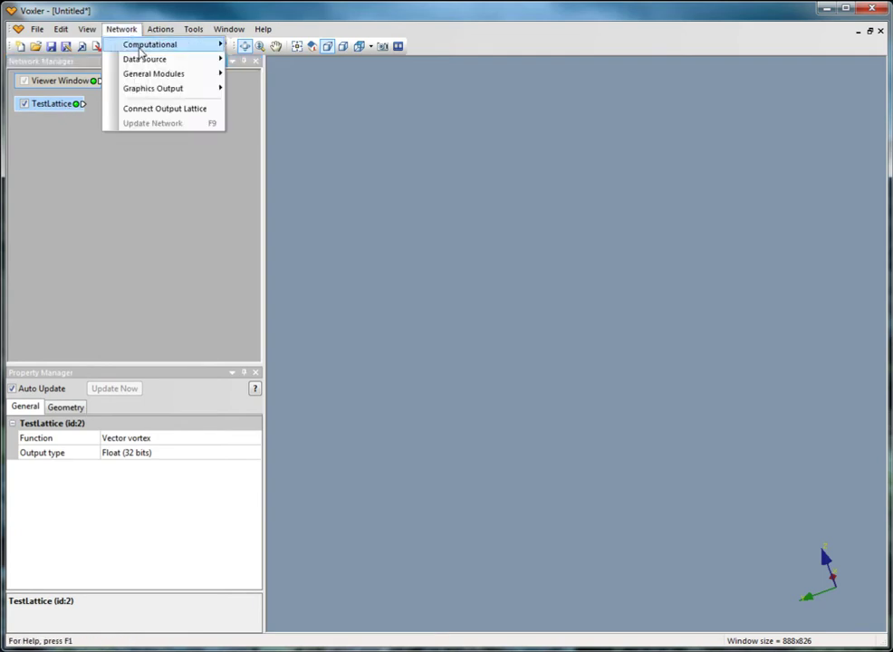
Add StreamLines from the vortex TestLattice and orbit the helix upright and over the top
mouse_move(144, 89)
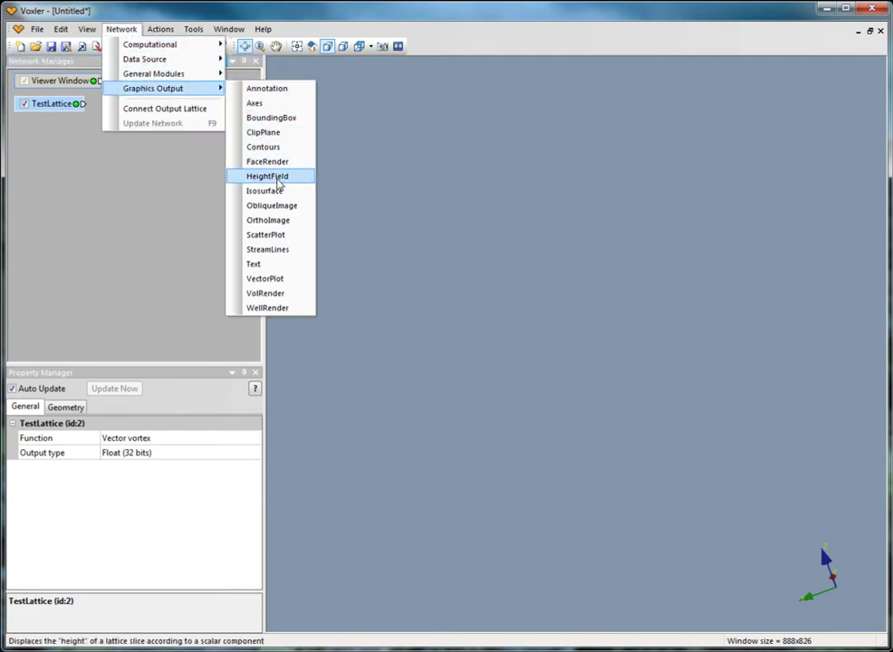
click(268, 249)
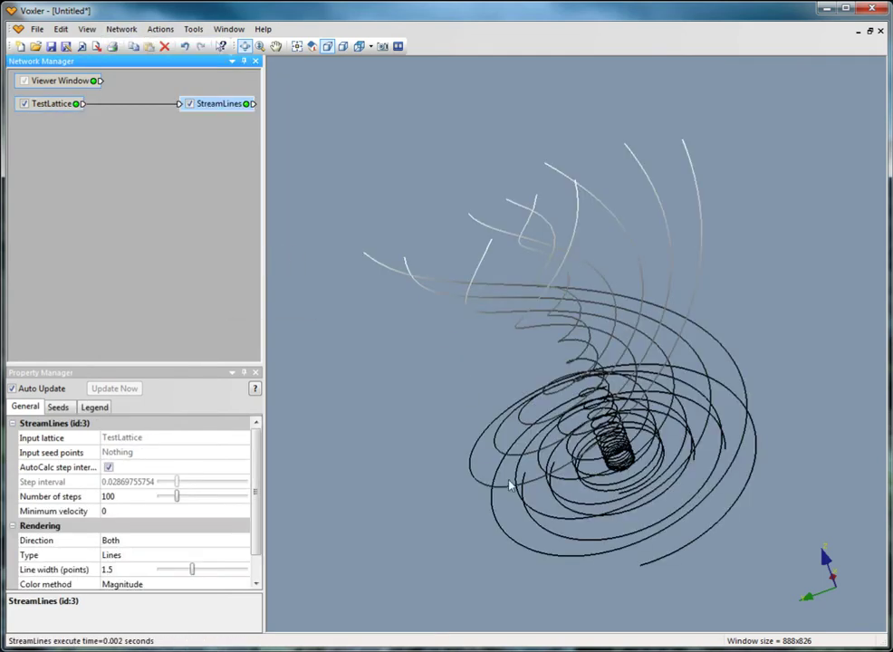
drag(581, 530, 435, 455)
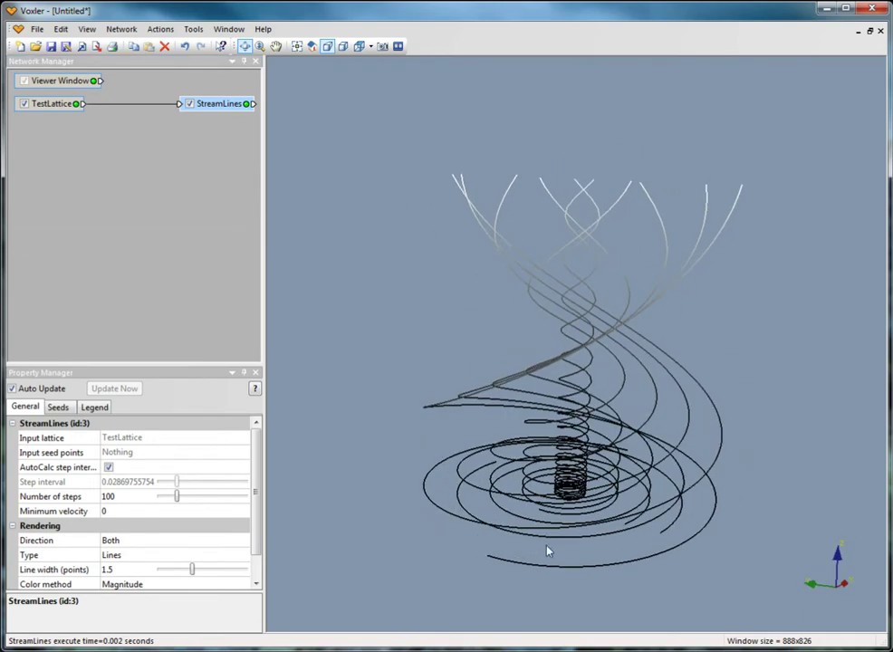
drag(558, 554, 576, 537)
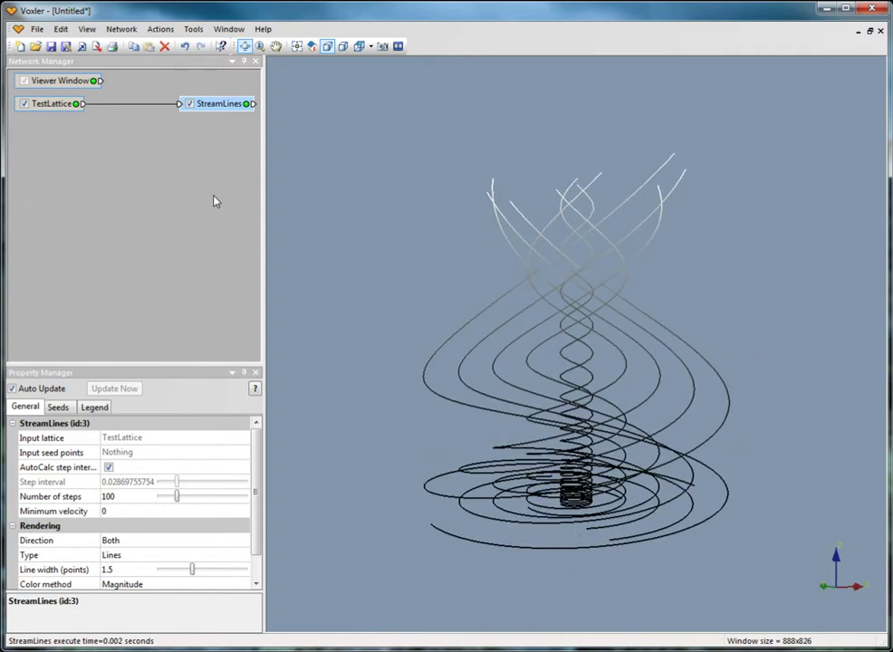
Hide the StreamLines and add a VectorPlot fed by the TestLattice
click(190, 106)
click(46, 105)
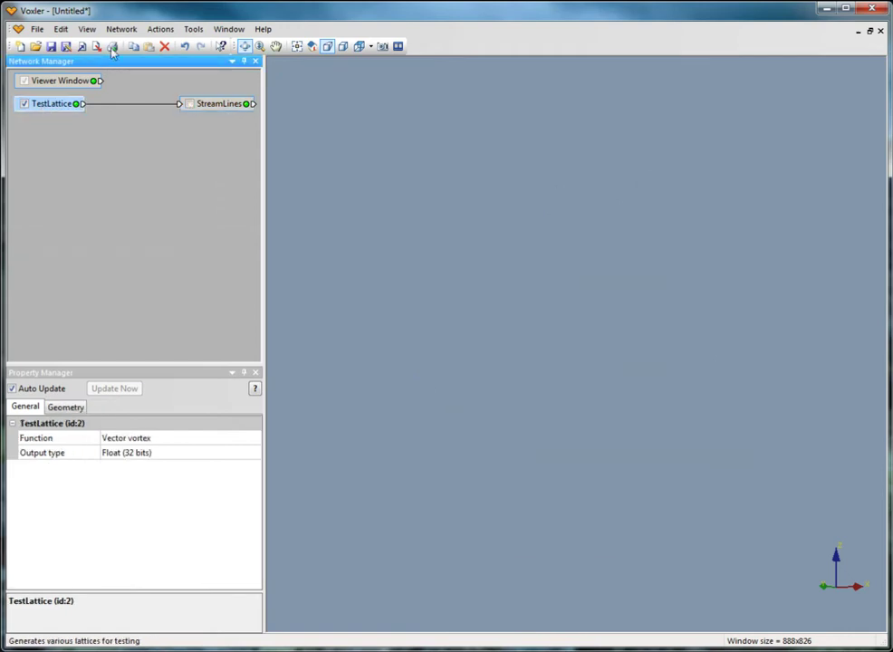
click(121, 29)
mouse_move(154, 91)
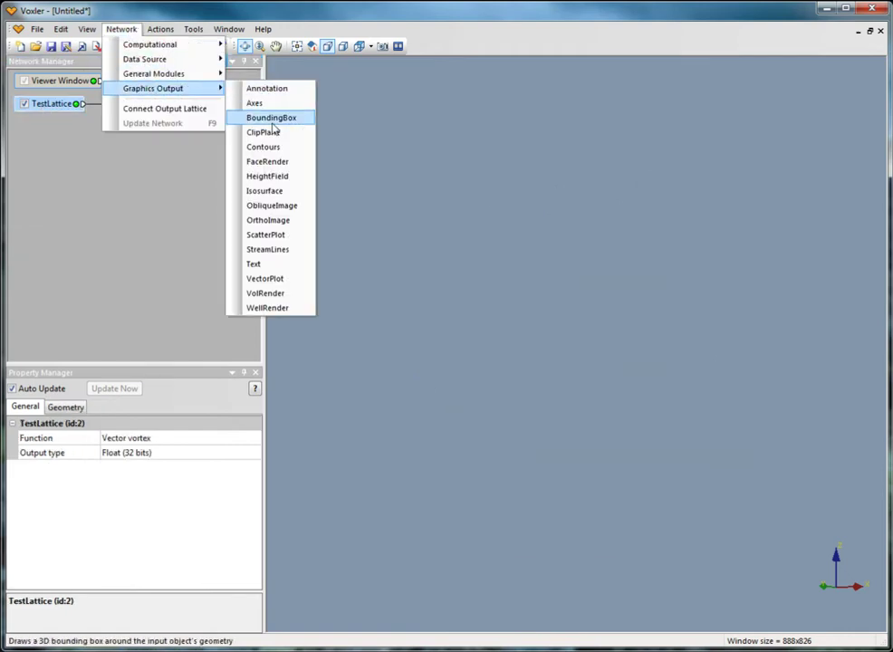
click(278, 279)
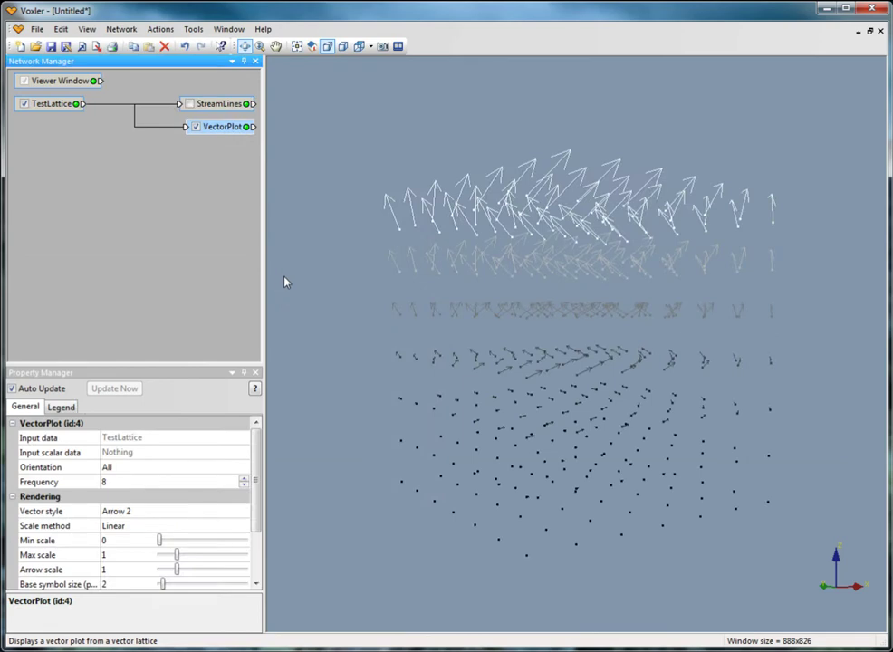
Orbit the vortex arrows around to a near side view
drag(442, 369, 524, 443)
drag(477, 471, 522, 265)
drag(703, 410, 696, 432)
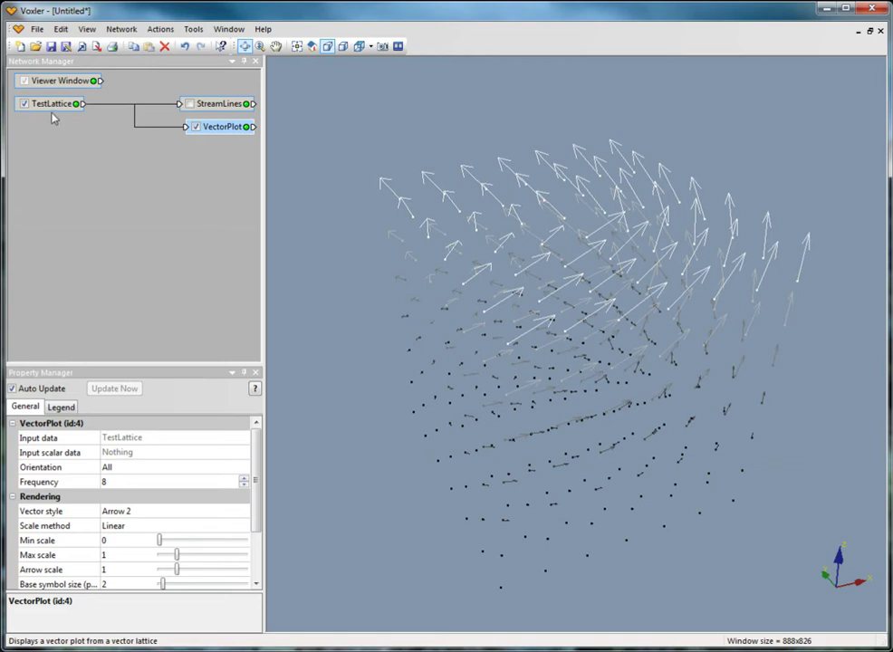
Attach an Axes module to the VectorPlot and orbit to see the X, Y, Z axes with the arrows
click(121, 29)
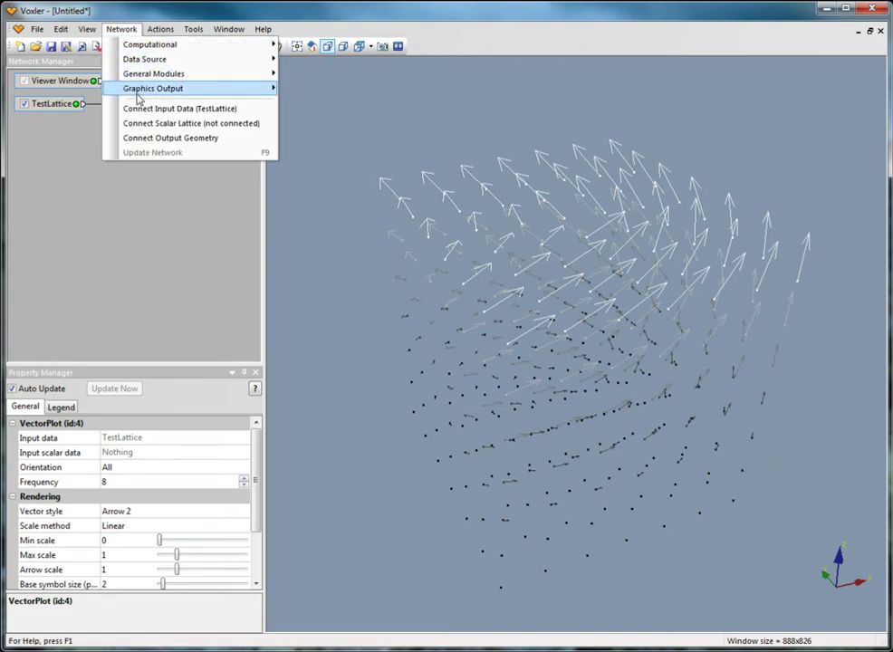
mouse_move(245, 92)
click(330, 101)
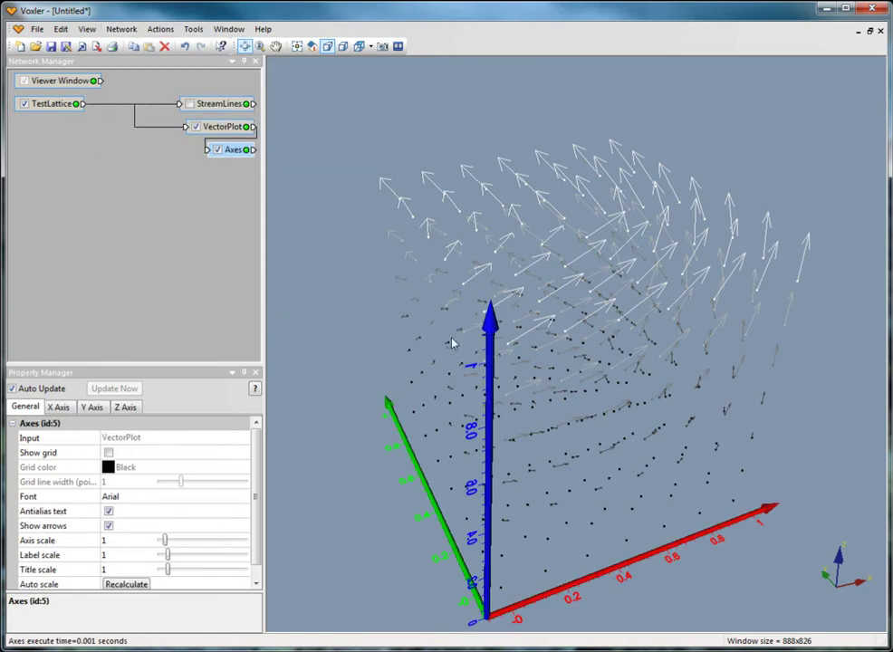
drag(483, 401, 519, 351)
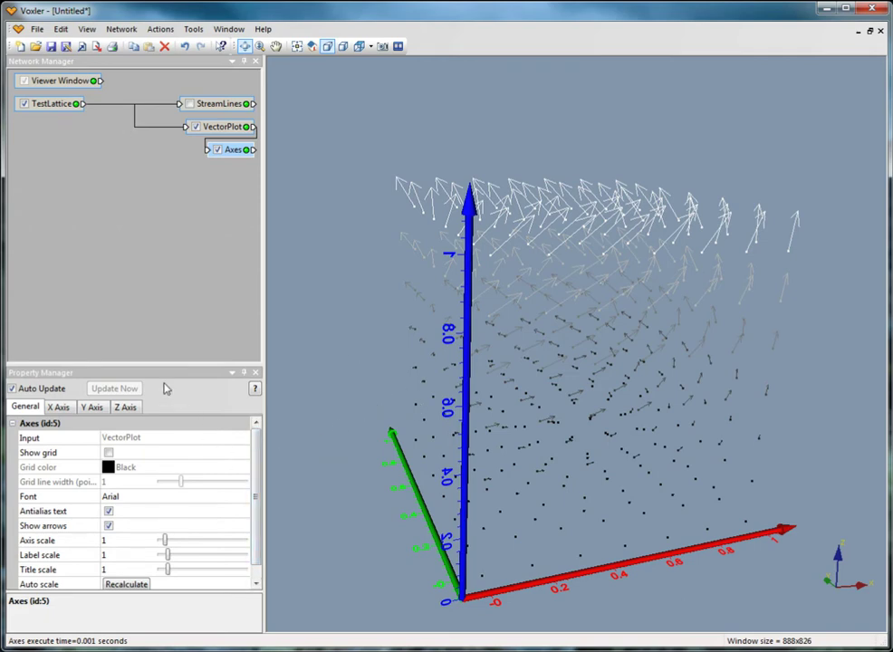
Add a BoundingBox module to the TestLattice, framing the vortex from (0, 0, 0) to (1, 1, 1)
click(41, 105)
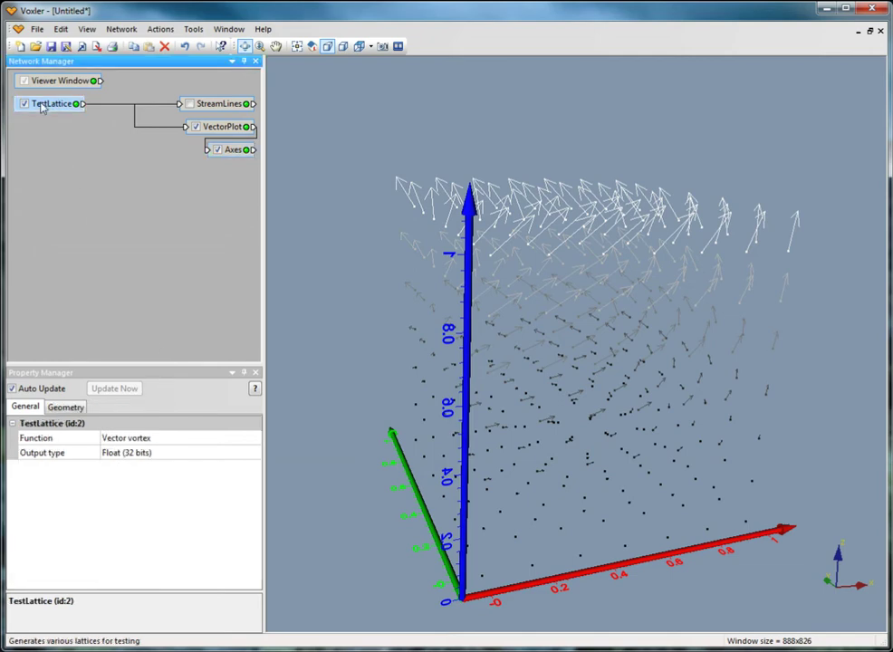
click(121, 29)
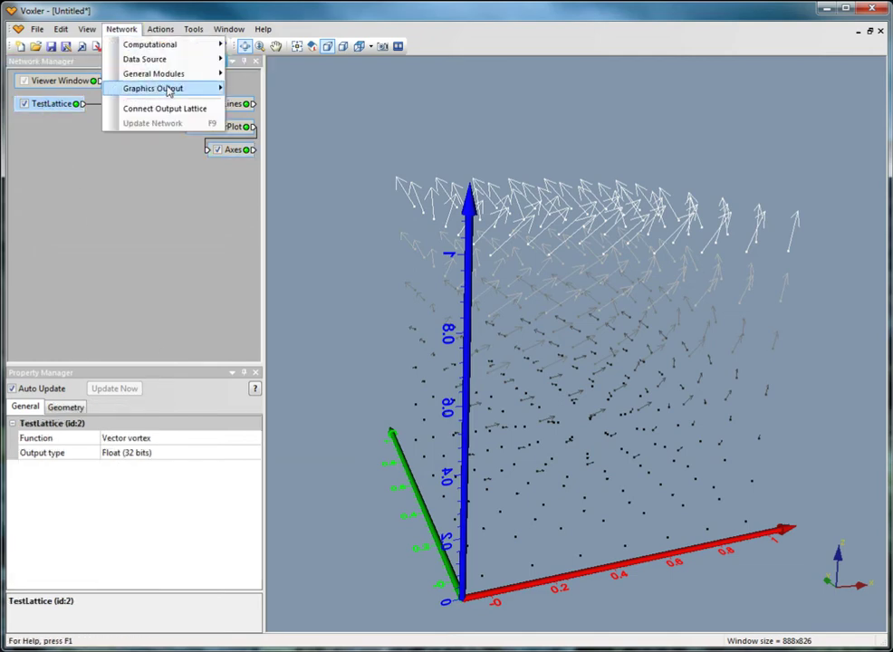
mouse_move(166, 99)
click(268, 119)
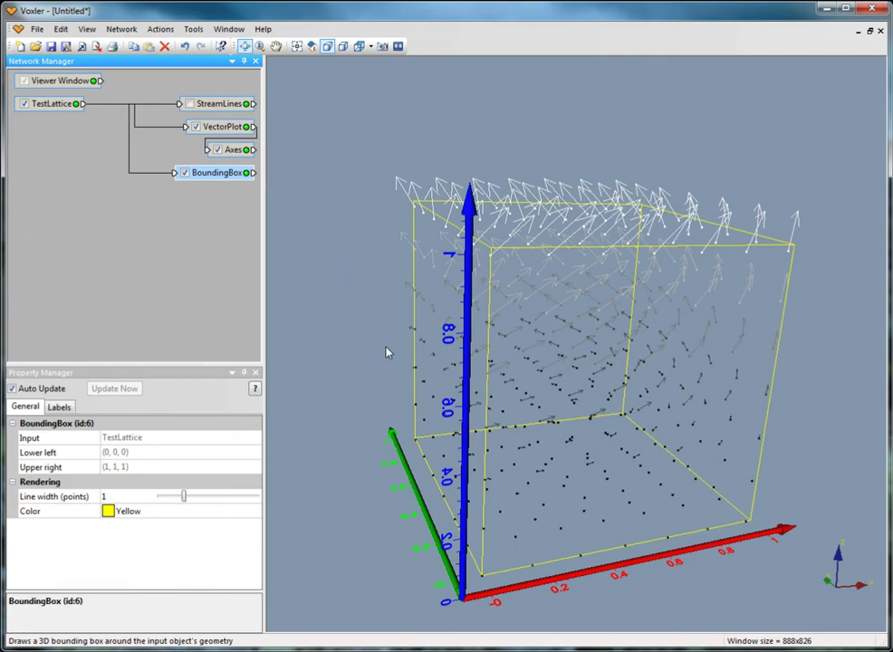
Orbit the scene to view the bounding box from the top, right side and other angles
drag(660, 469, 510, 369)
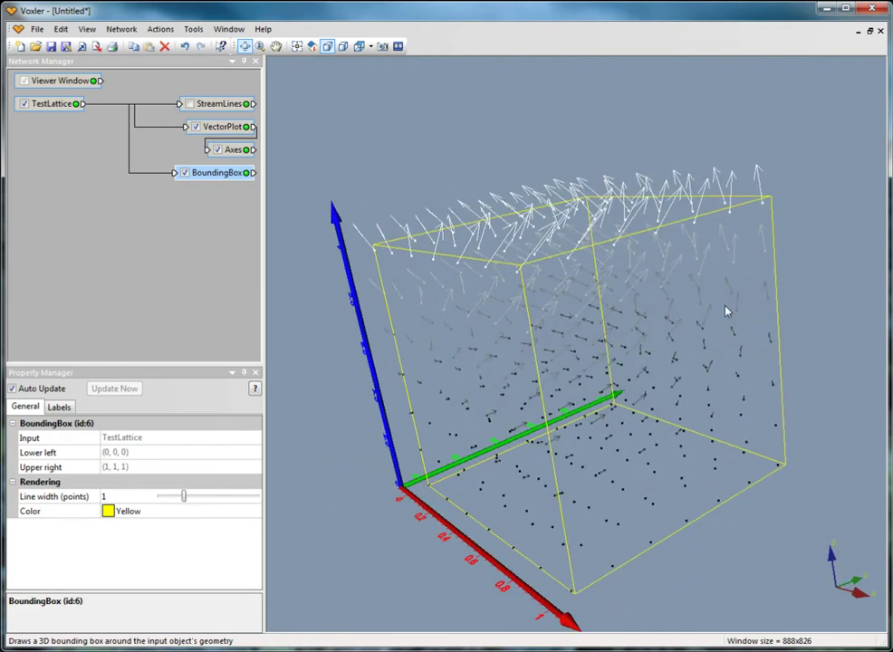
drag(725, 320, 677, 418)
drag(800, 326, 598, 288)
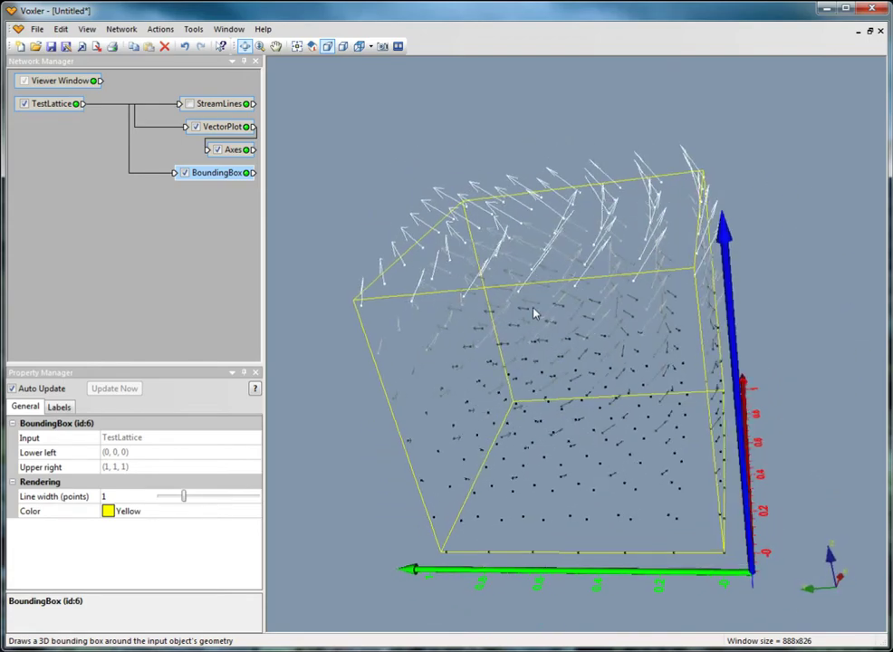
drag(647, 505, 577, 506)
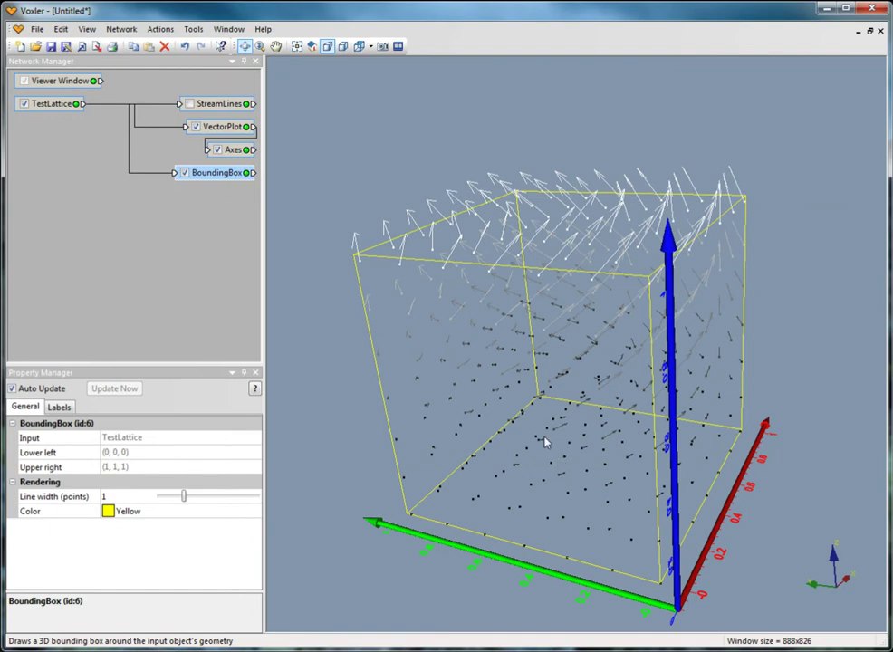
Clip the VectorPlot along X at distance 0.2015335988 from centre, with clip direction swapped
click(208, 126)
click(116, 29)
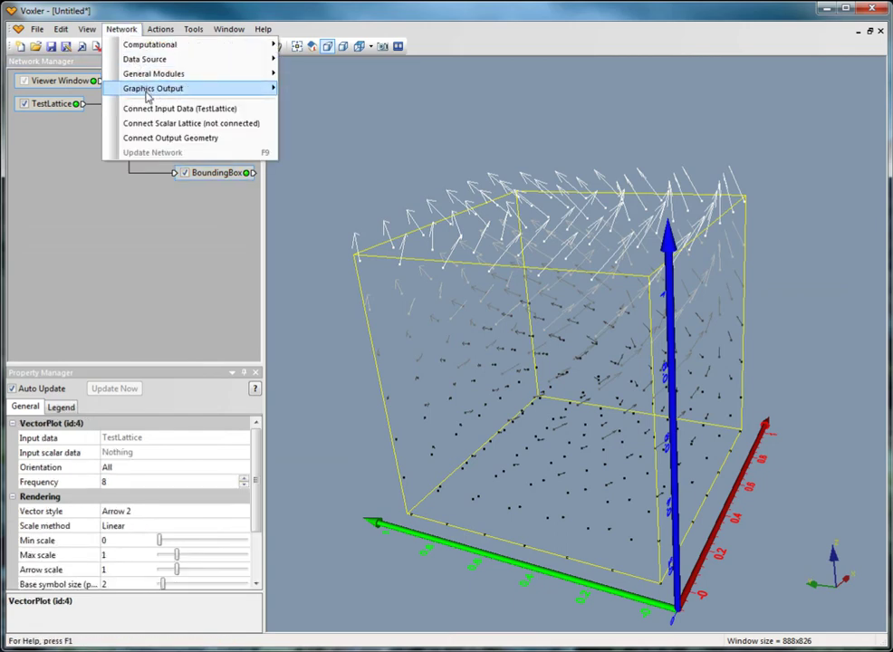
mouse_move(148, 90)
click(326, 141)
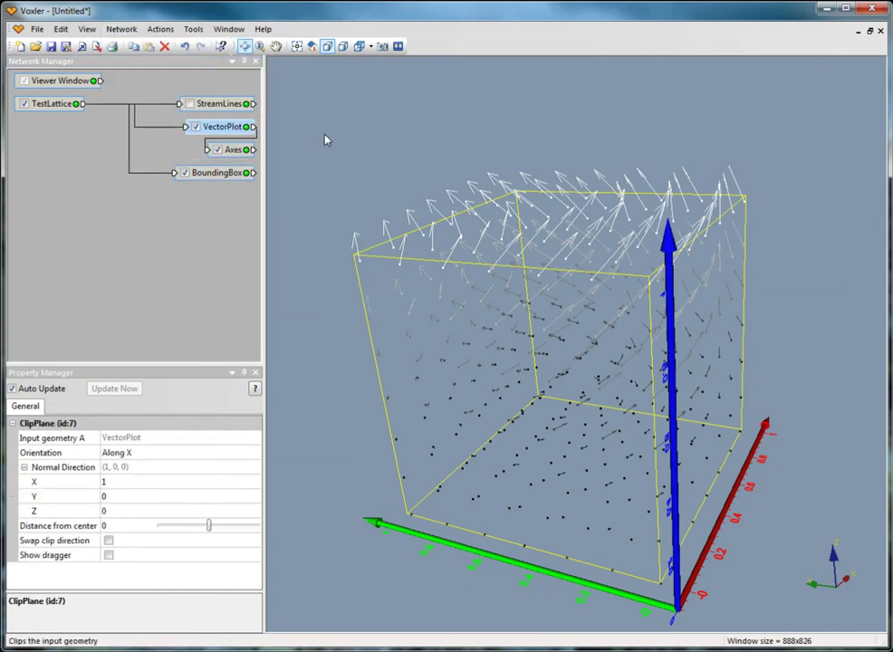
drag(327, 140, 414, 350)
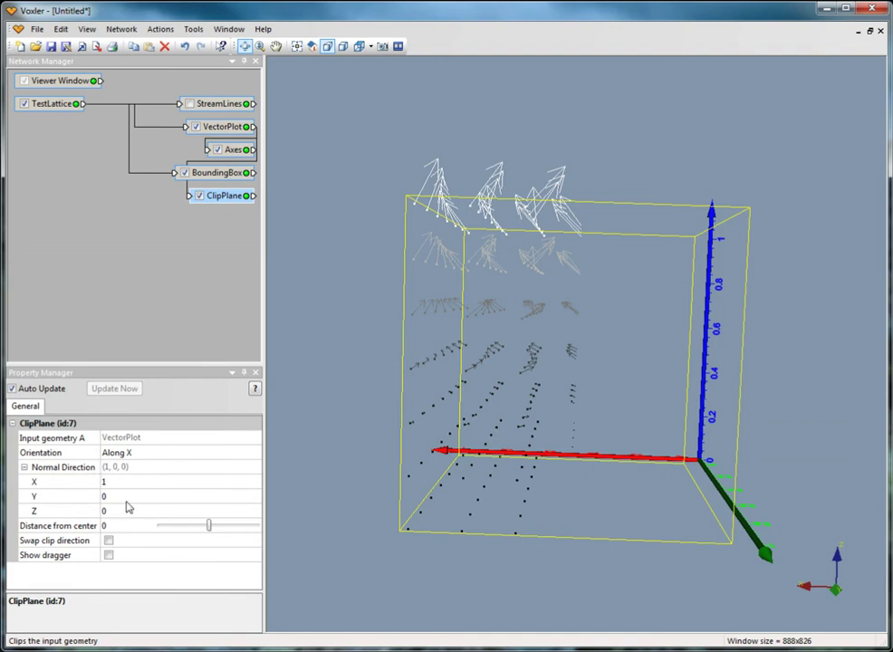
drag(209, 525, 182, 529)
click(109, 541)
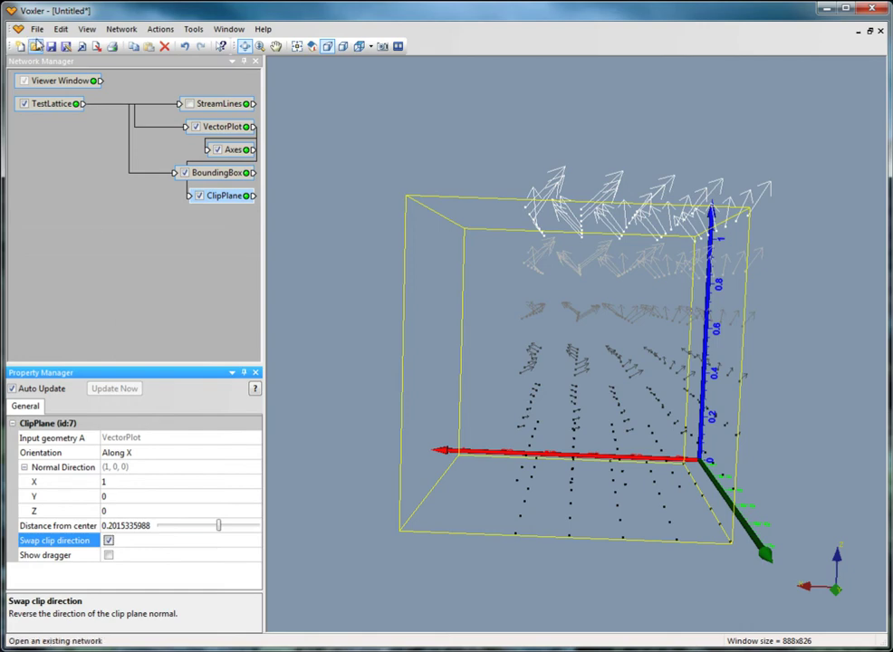
Start a new empty network, discarding the current one without saving
click(38, 28)
click(60, 44)
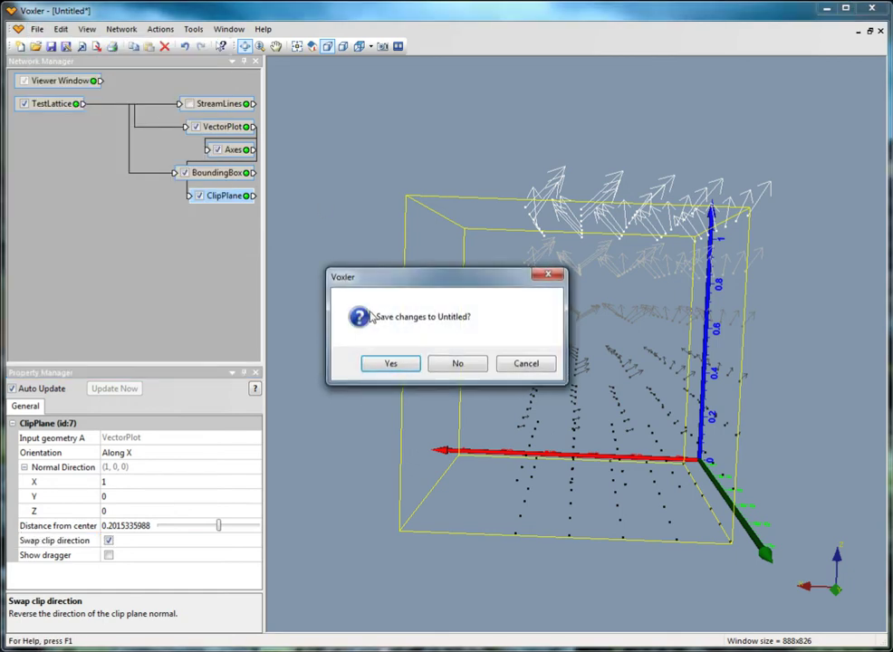
click(459, 364)
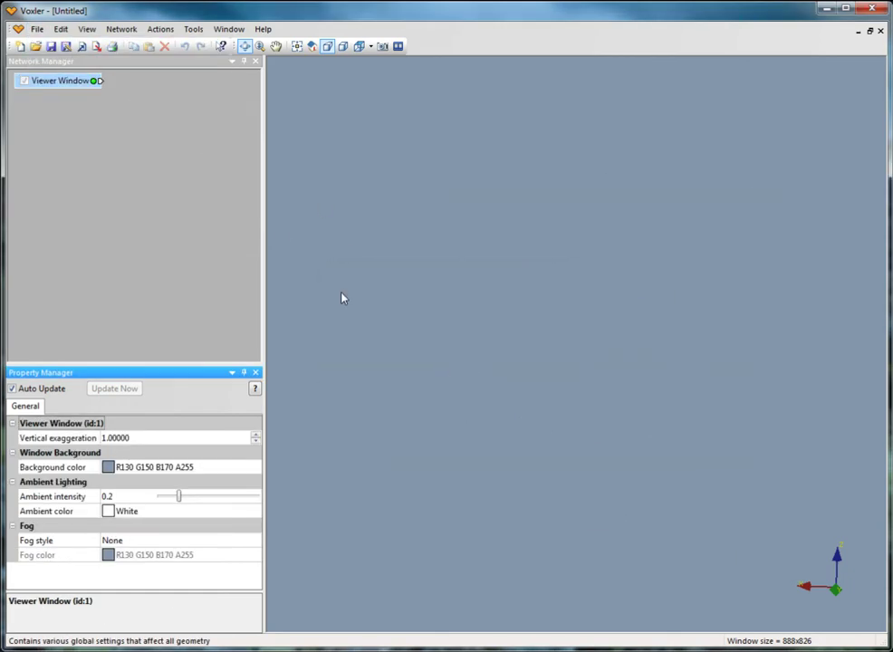
Import Sample Well Data.dat from Samples as wells, using the first row as headers
click(37, 28)
click(67, 122)
click(393, 333)
key(s)
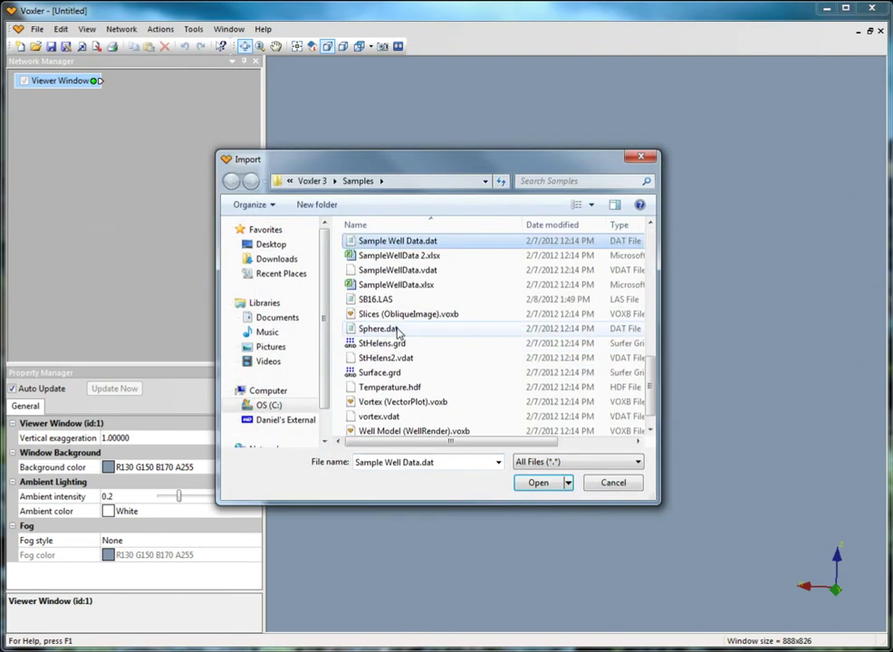
click(537, 483)
click(601, 257)
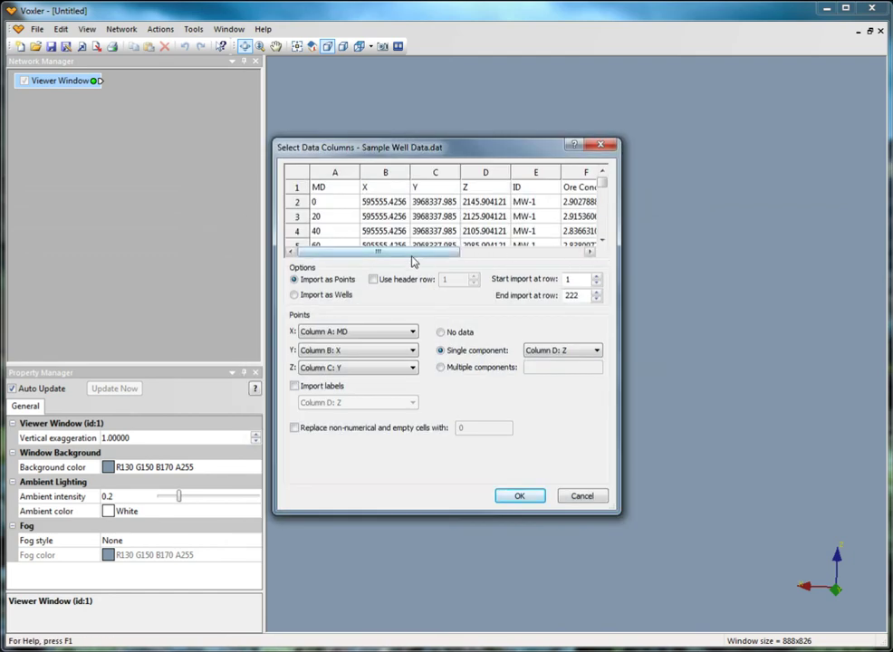
click(333, 294)
click(373, 279)
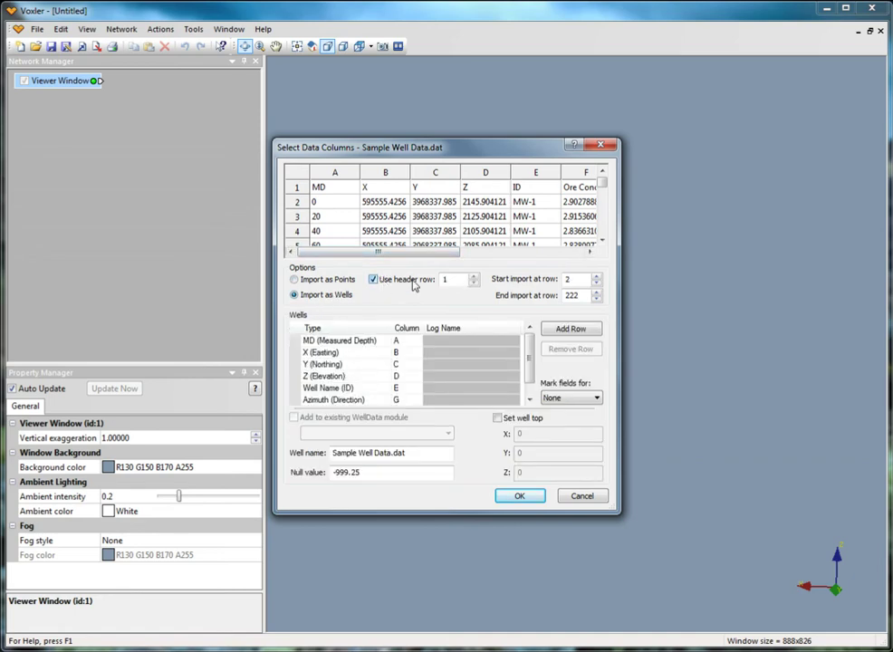
Finish importing wells MW-1 through MW-6 and compute their well paths
click(520, 496)
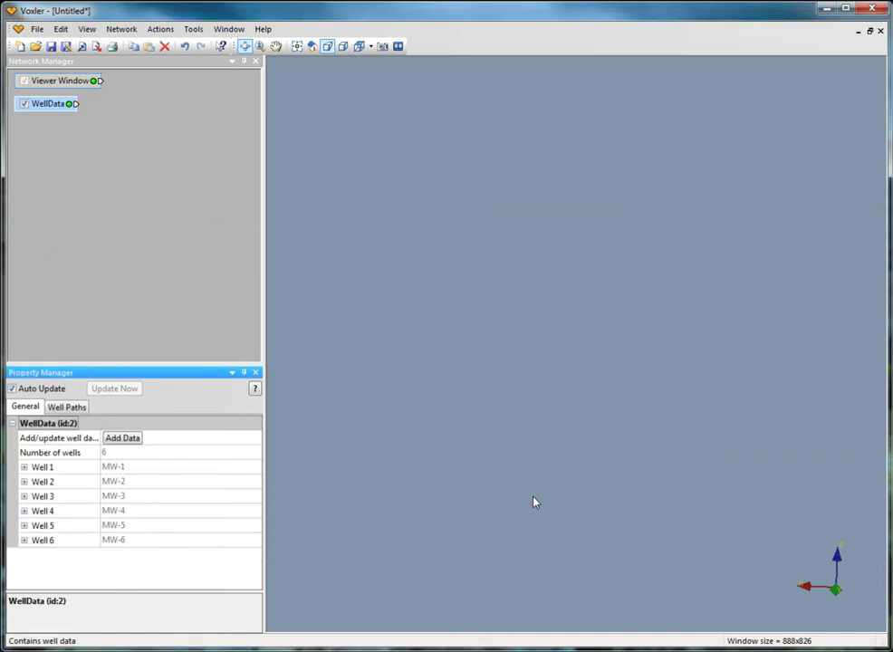
click(76, 407)
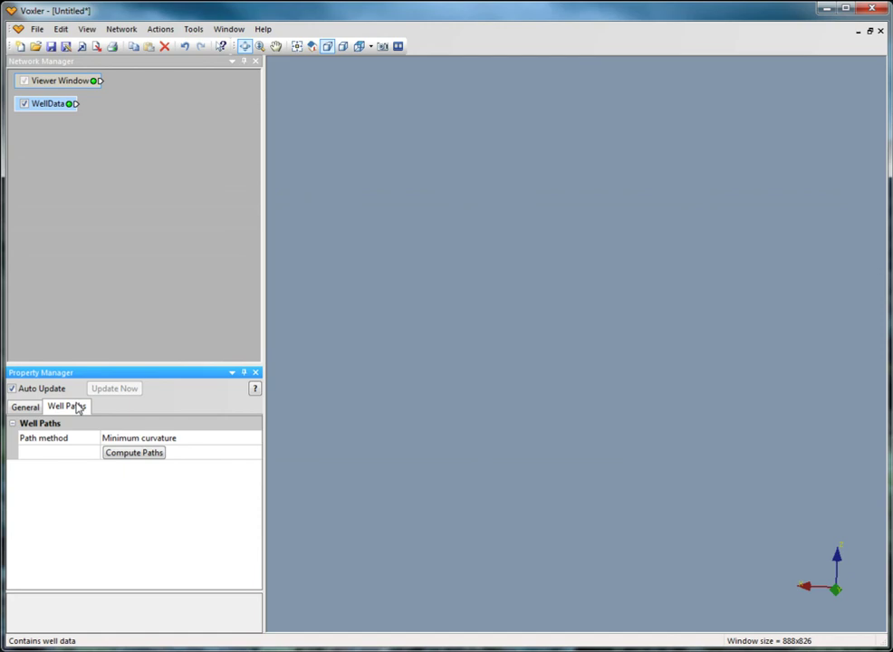
click(124, 460)
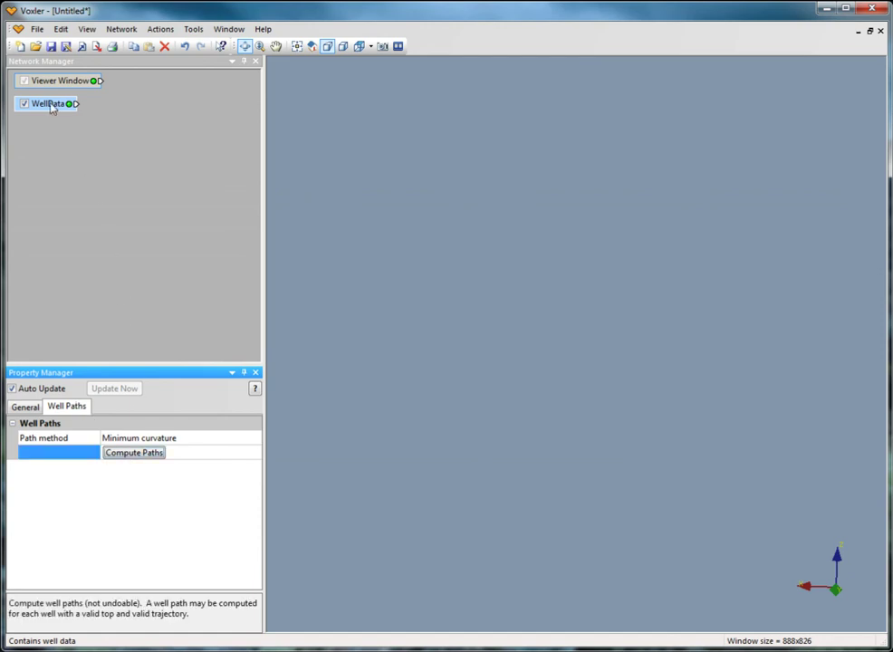
click(121, 29)
Add a WellRender module to draw the six wells, then review its Directional, Interval and Path Data settings
mouse_move(172, 88)
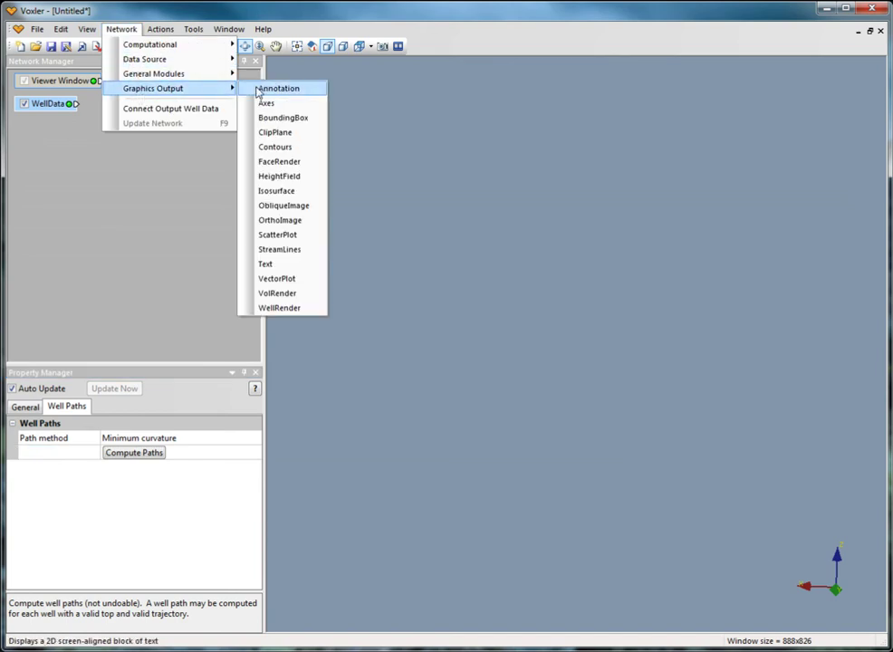
click(299, 308)
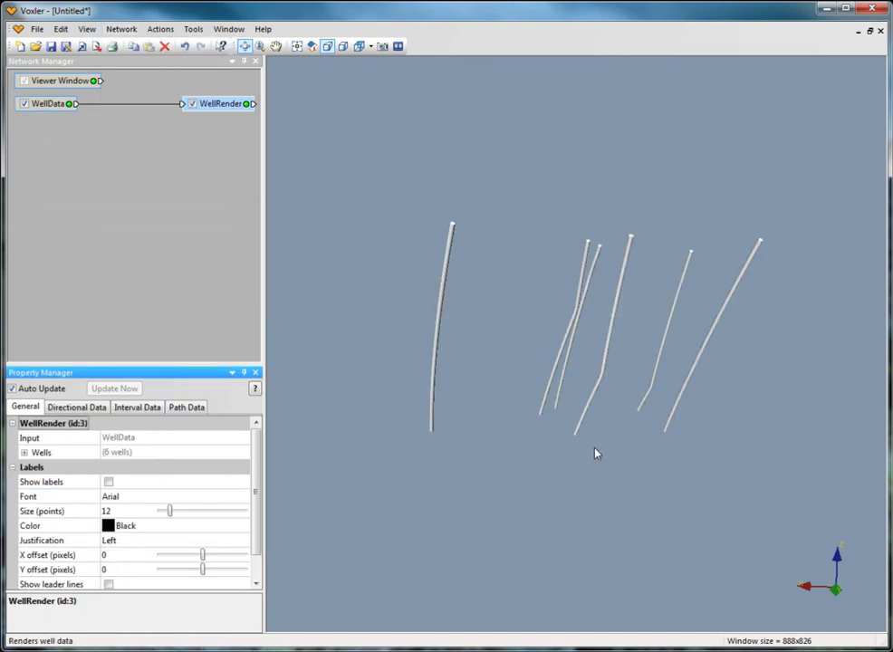
click(94, 407)
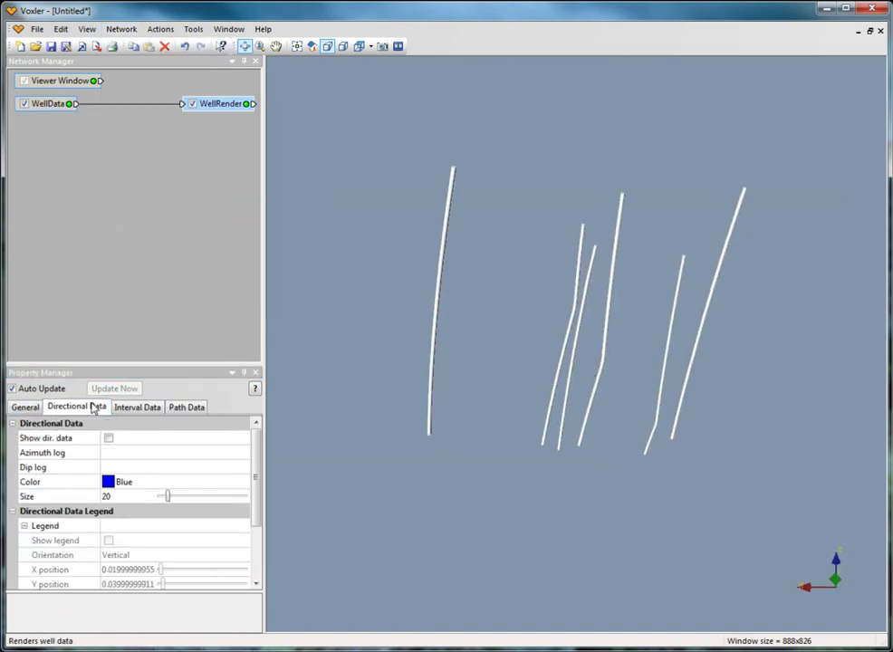
click(149, 407)
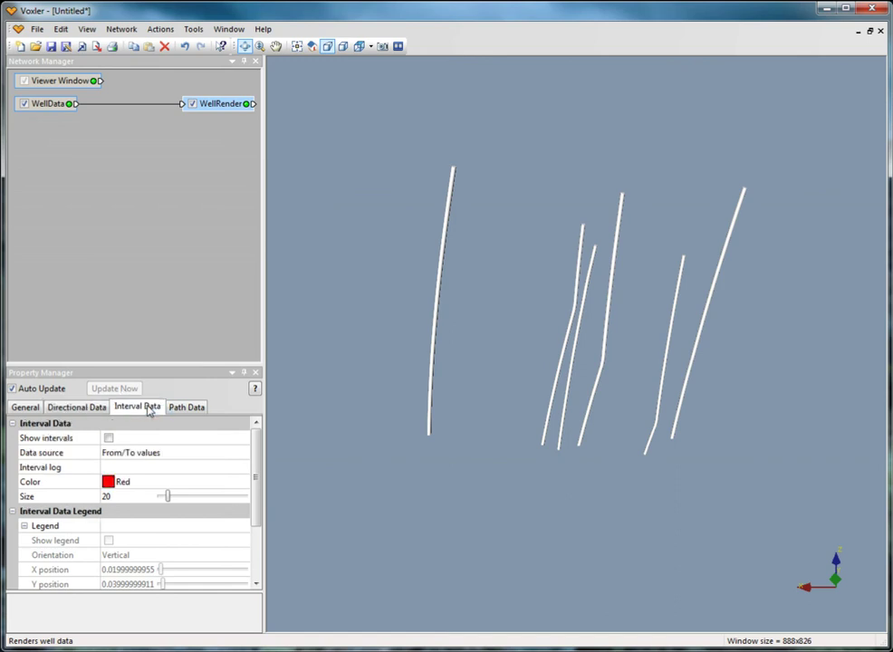
click(188, 409)
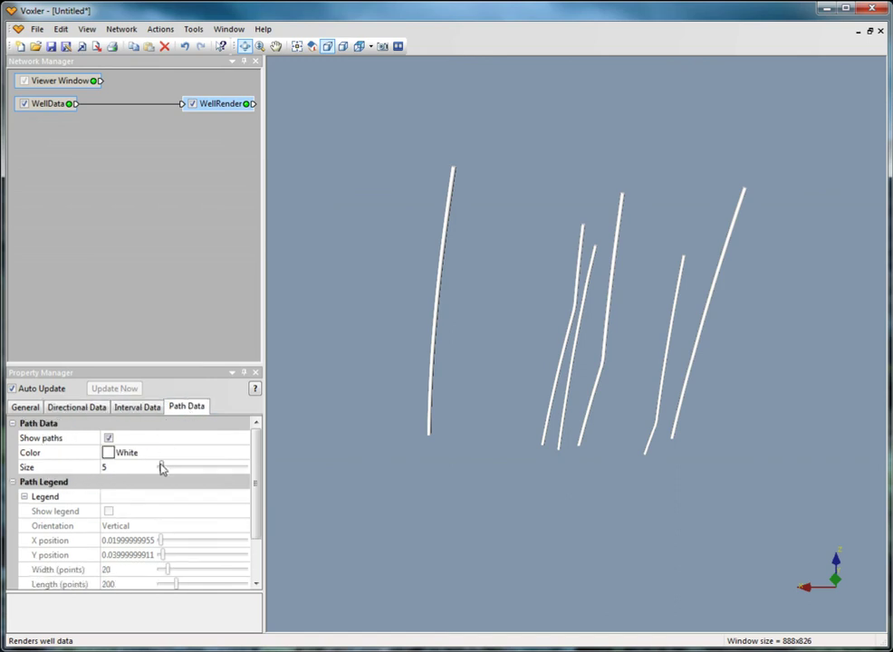